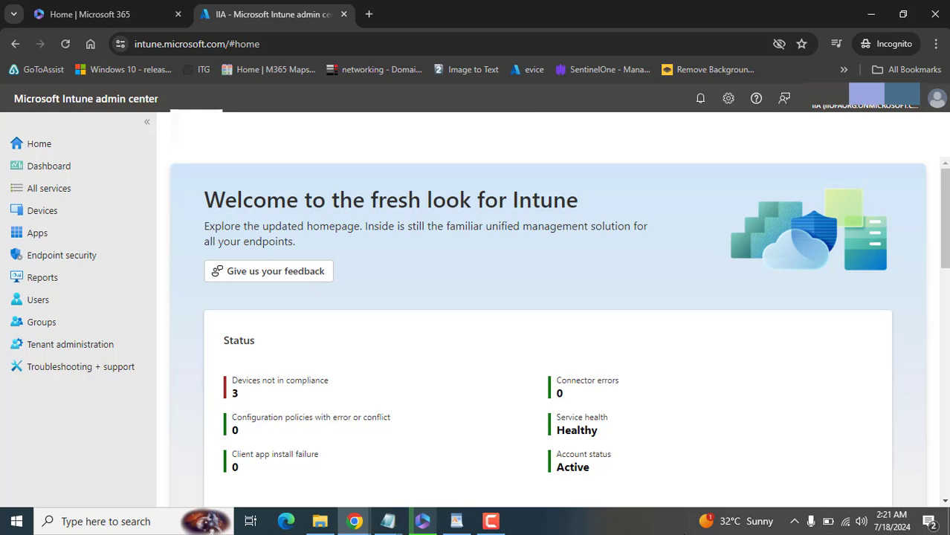
Step: Open the notification message templates in the device compliance settings
{"action": "double_click", "coordinate": [281, 43]}
{"action": "left_click", "coordinate": [204, 44]}
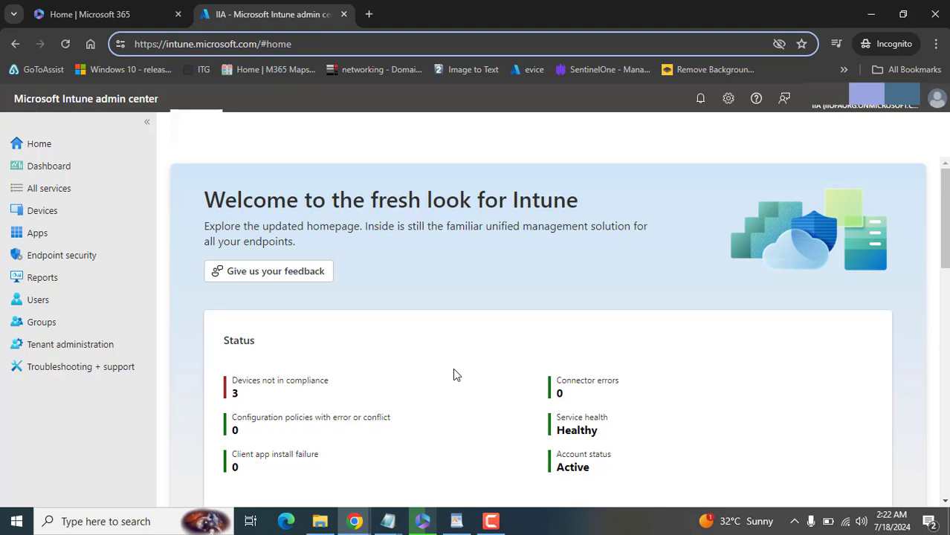
{"action": "left_click", "coordinate": [57, 213]}
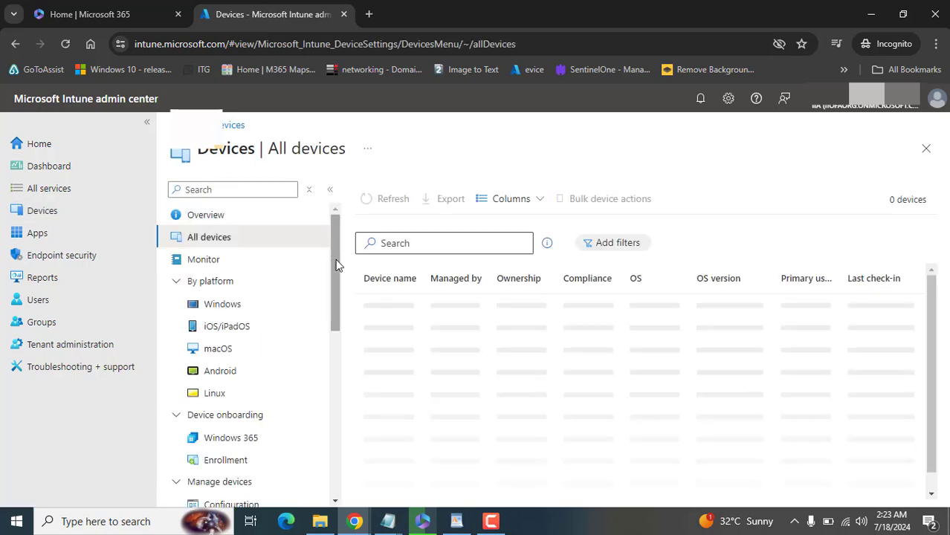
{"action": "scroll", "coordinate": [332, 290], "scroll_direction": "down", "scroll_amount": 2}
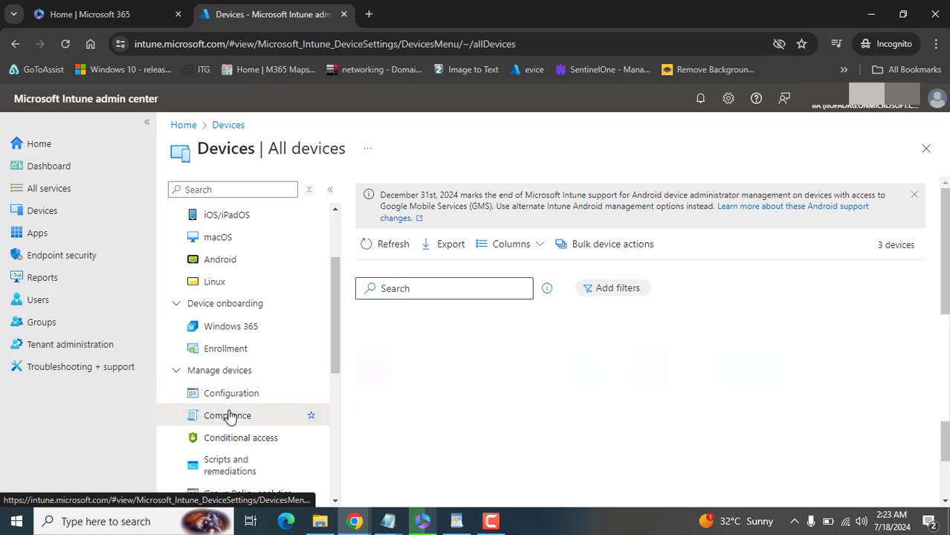
{"action": "left_click", "coordinate": [230, 415]}
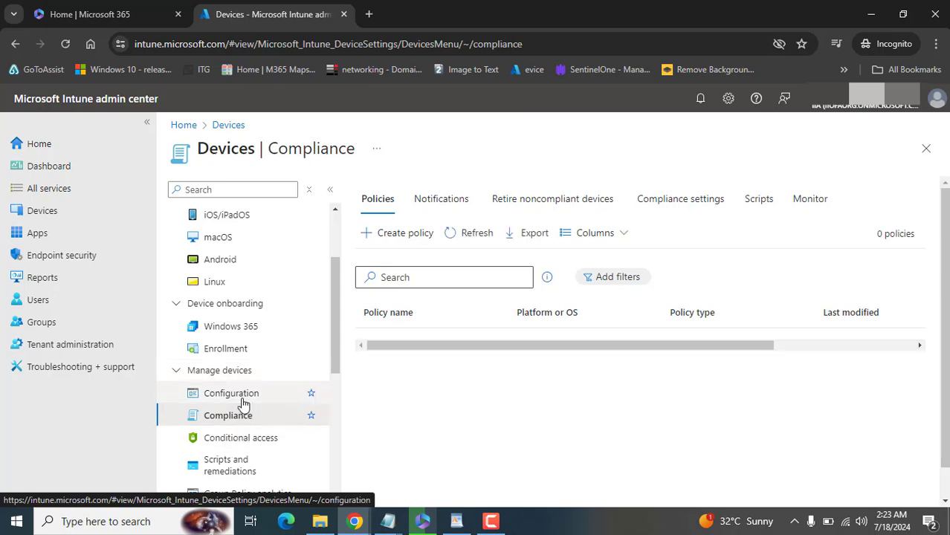
{"action": "left_click", "coordinate": [454, 205]}
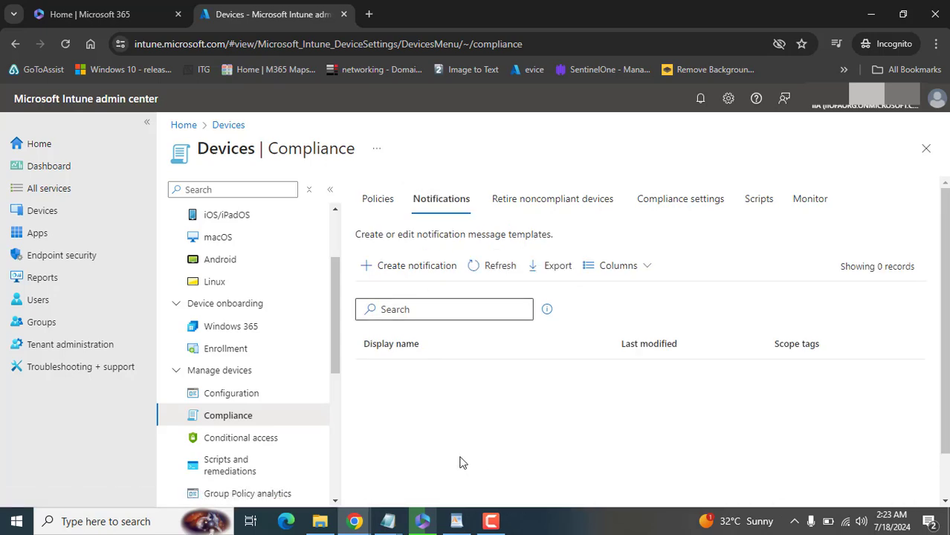
Step: Create a noncompliance notification named "Device Compliance Status Notification" and proceed to its header and footer settings
{"action": "left_click", "coordinate": [429, 269]}
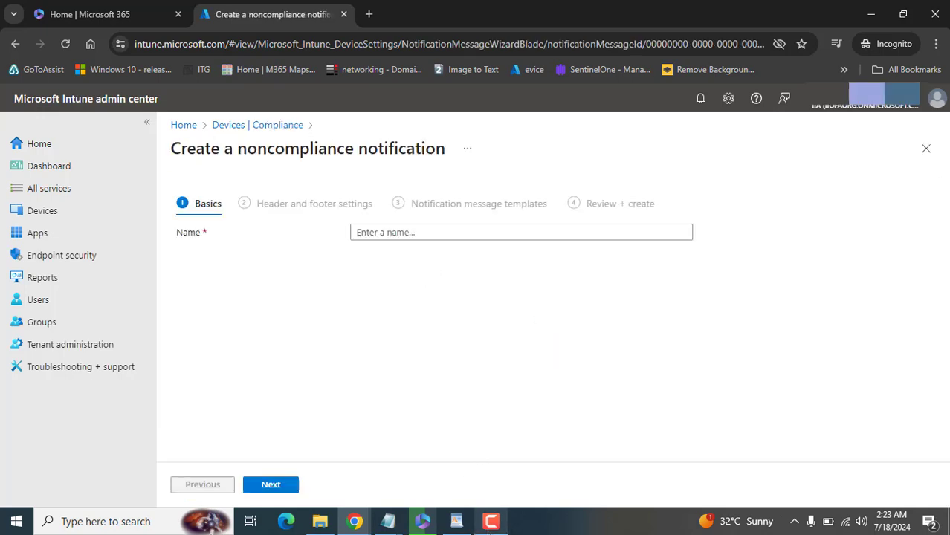
{"action": "left_click", "coordinate": [391, 236]}
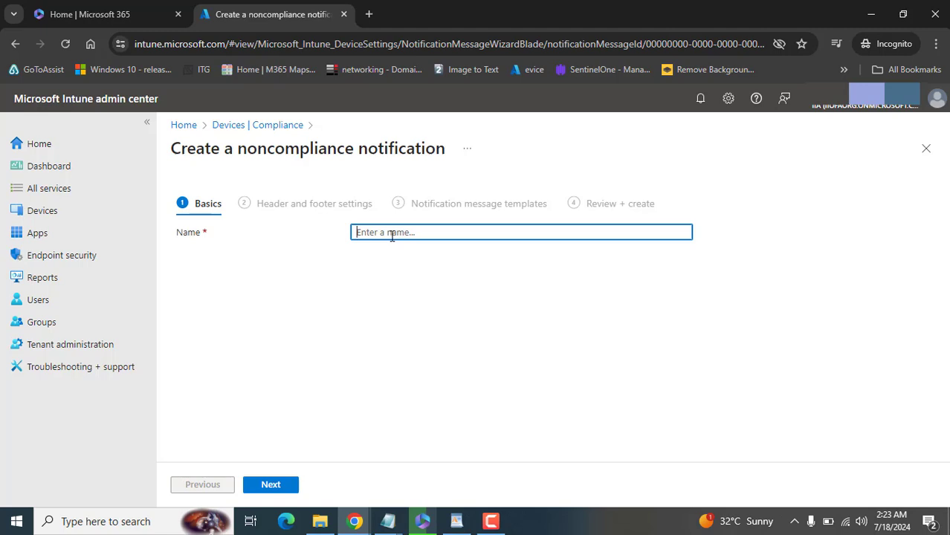
{"action": "type", "text": "Device Compliance Status Notification"}
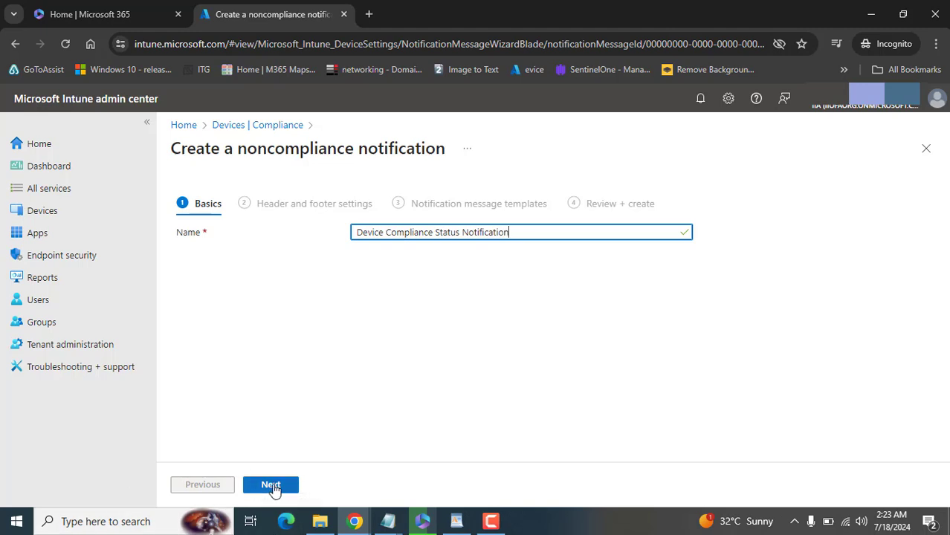
{"action": "left_click", "coordinate": [272, 485]}
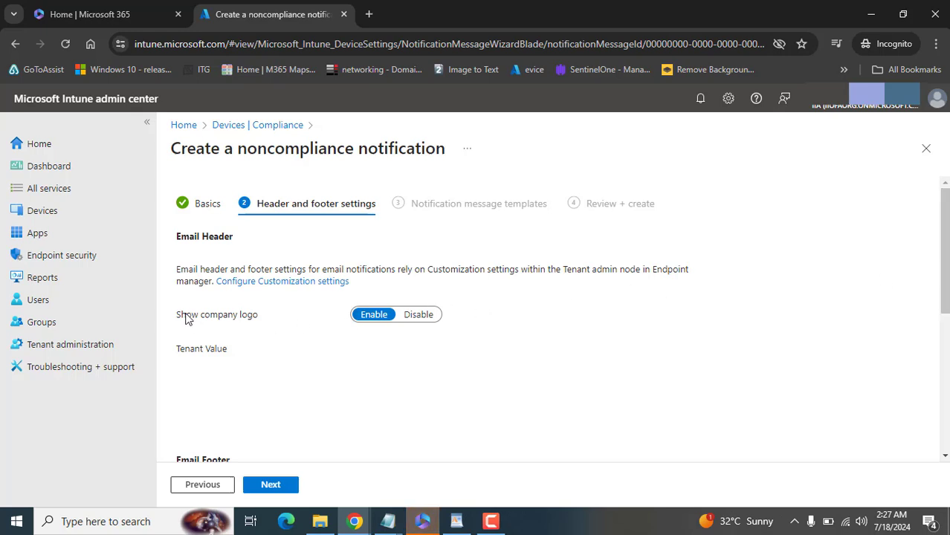
Step: Keep the company logo enabled and the company portal website link disabled, and proceed to the notification message templates
{"action": "left_click_drag", "start_coordinate": [181, 315], "coordinate": [242, 317]}
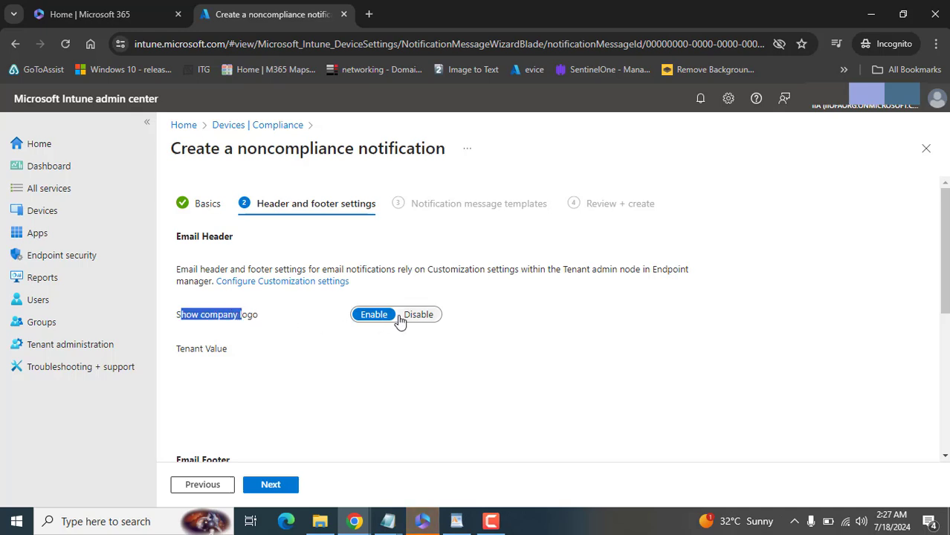
{"action": "left_click", "coordinate": [416, 315]}
{"action": "left_click", "coordinate": [368, 315]}
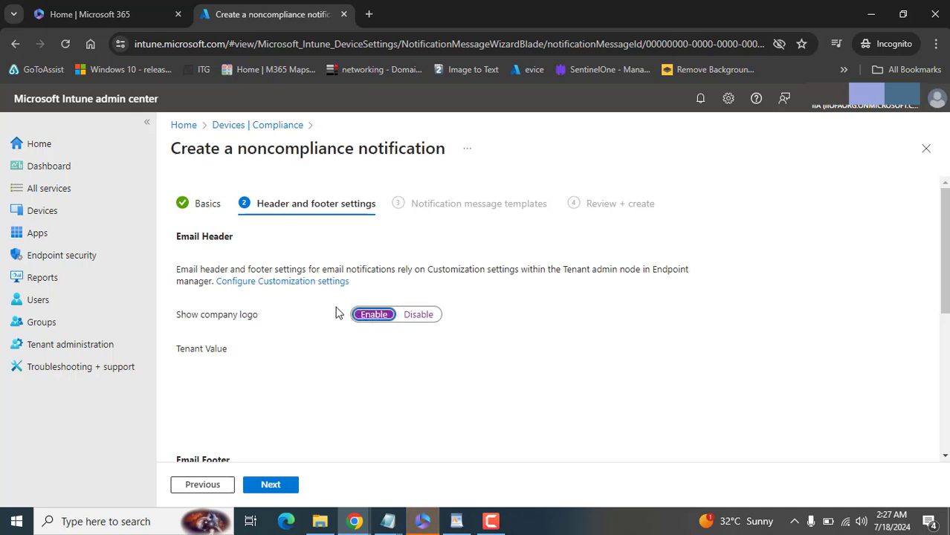
{"action": "scroll", "coordinate": [914, 322], "scroll_direction": "down", "scroll_amount": 2}
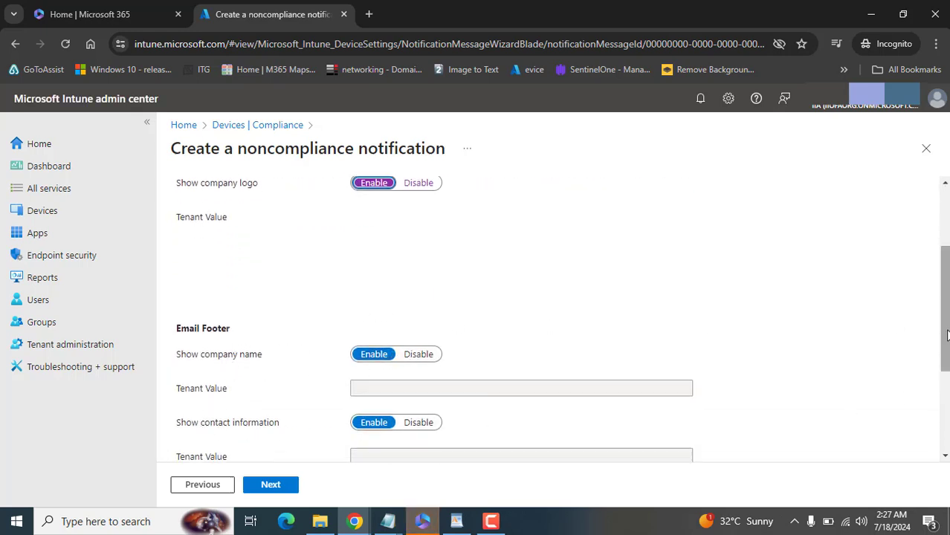
{"action": "left_click_drag", "start_coordinate": [945, 334], "coordinate": [946, 439]}
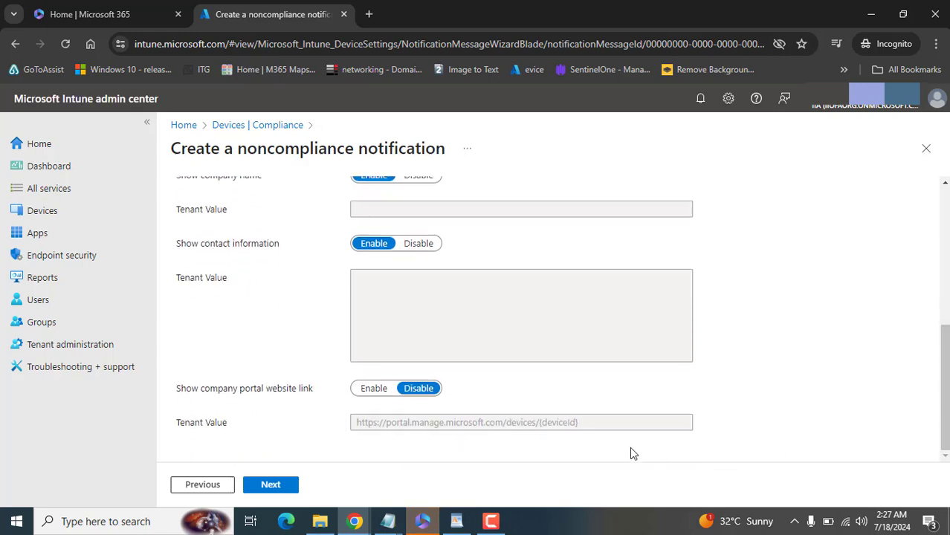
{"action": "left_click", "coordinate": [372, 388]}
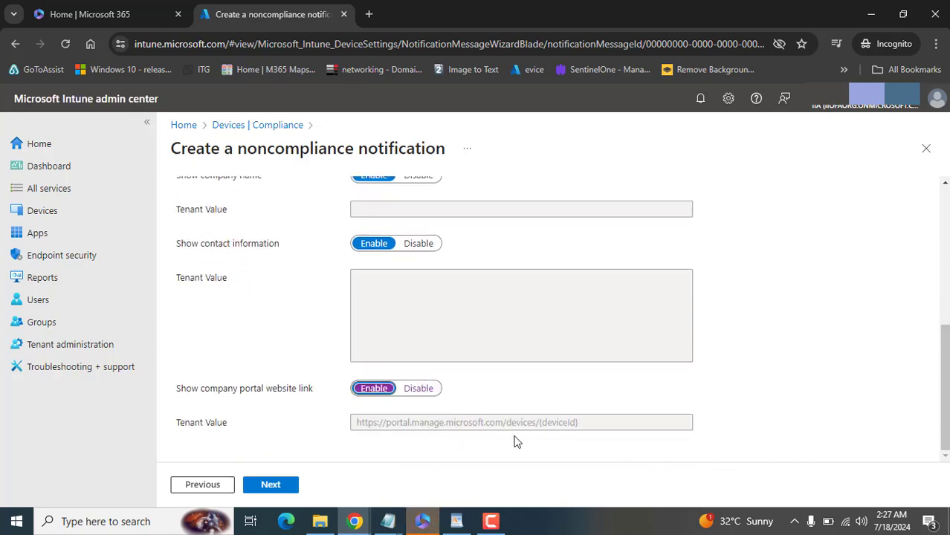
{"action": "left_click", "coordinate": [419, 389]}
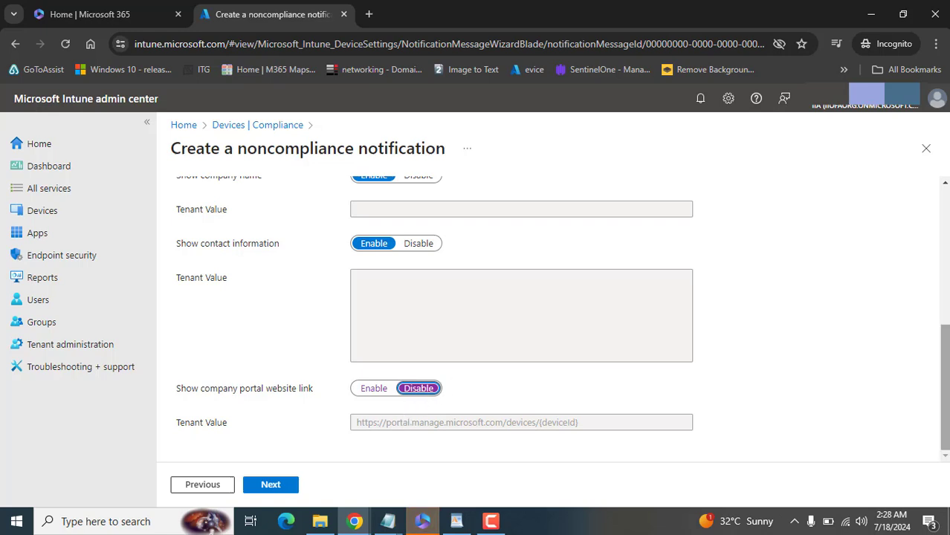
{"action": "mouse_move", "coordinate": [944, 350]}
{"action": "left_mouse_down"}
{"action": "mouse_move", "coordinate": [940, 197]}
{"action": "mouse_move", "coordinate": [945, 367]}
{"action": "left_mouse_up"}
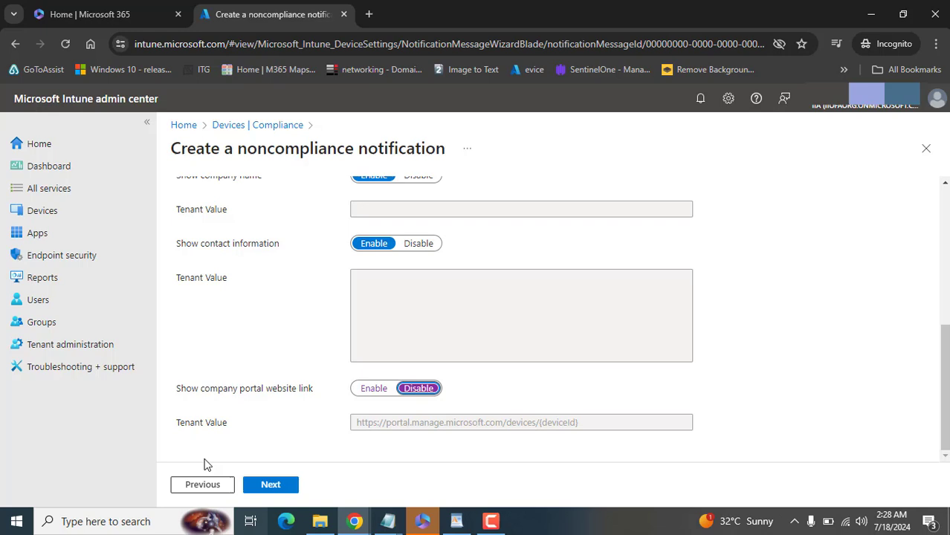
{"action": "left_click", "coordinate": [287, 485]}
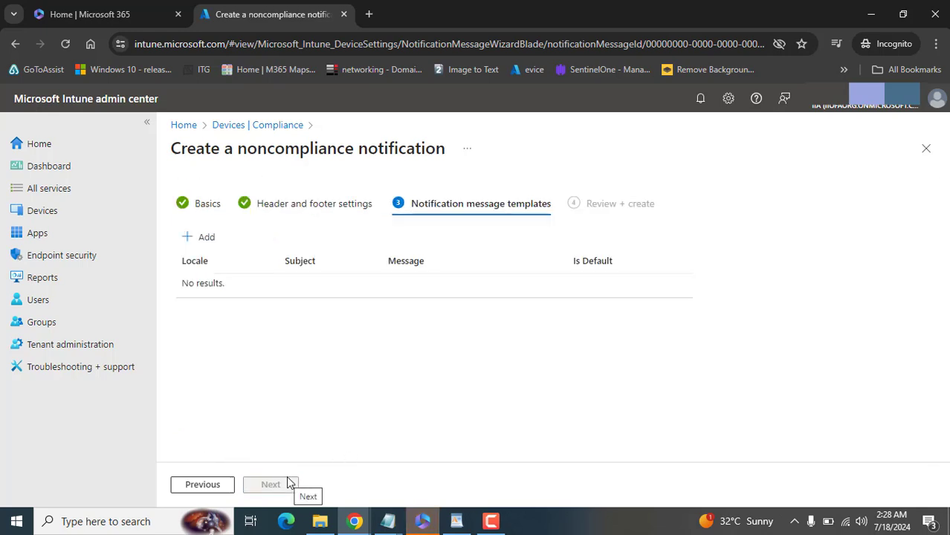
Step: Add a notification message template row with the locale English (United States)
{"action": "left_click_drag", "start_coordinate": [427, 206], "coordinate": [545, 210]}
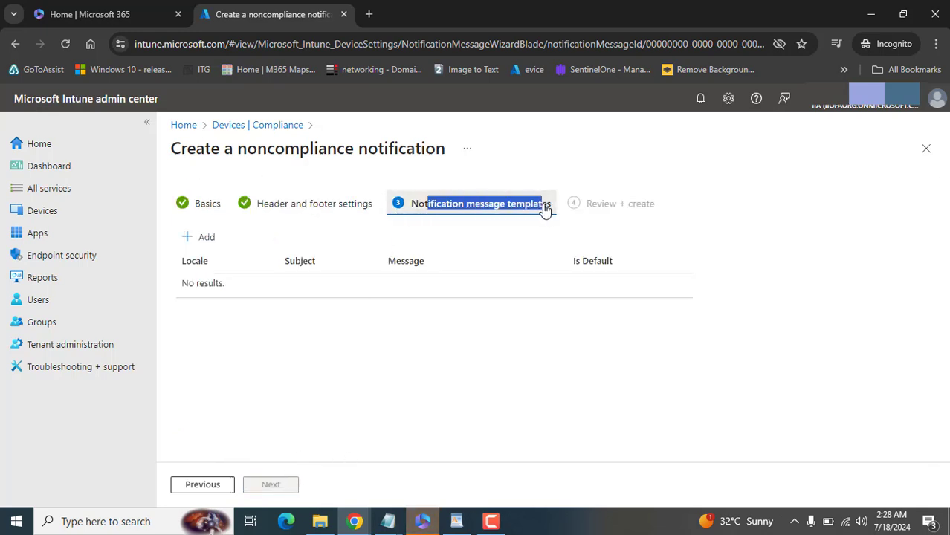
{"action": "left_click", "coordinate": [289, 365]}
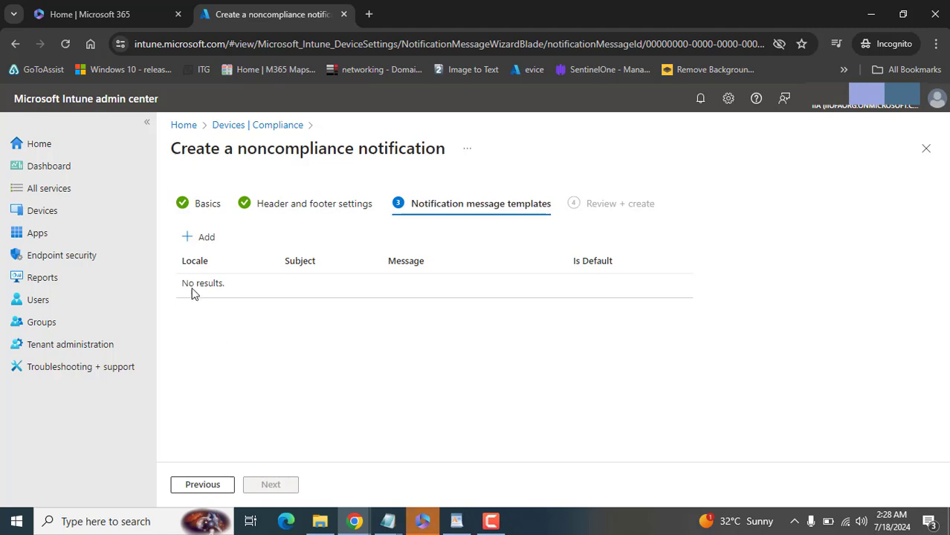
{"action": "left_click", "coordinate": [204, 240]}
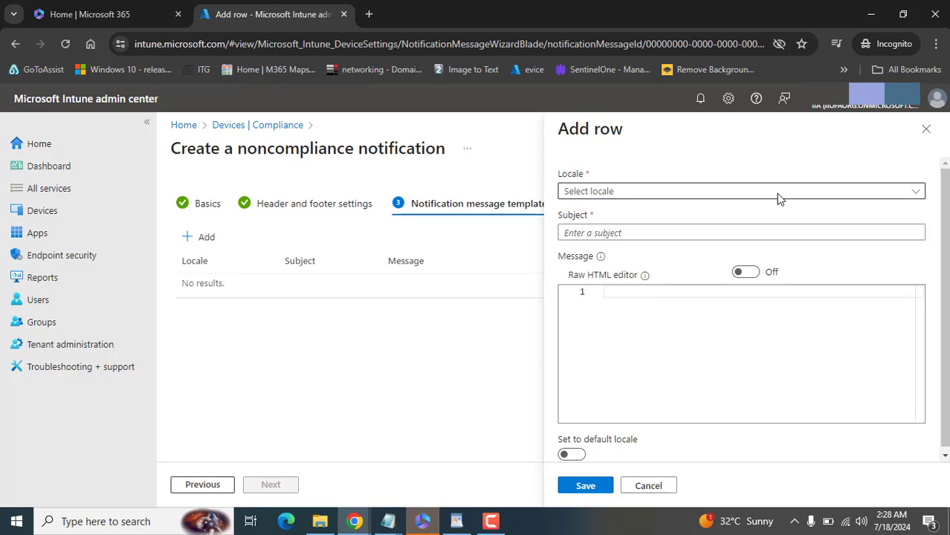
{"action": "left_click", "coordinate": [778, 193]}
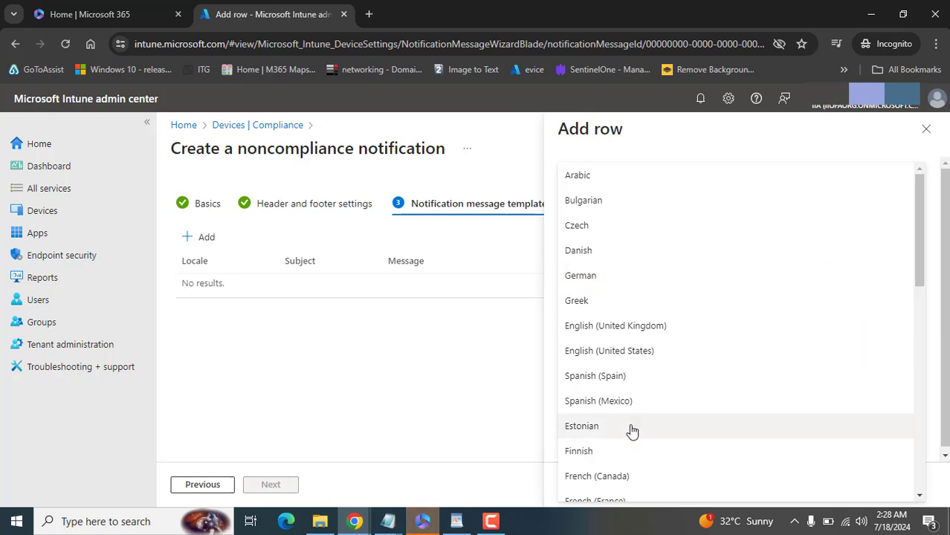
{"action": "left_click", "coordinate": [643, 355]}
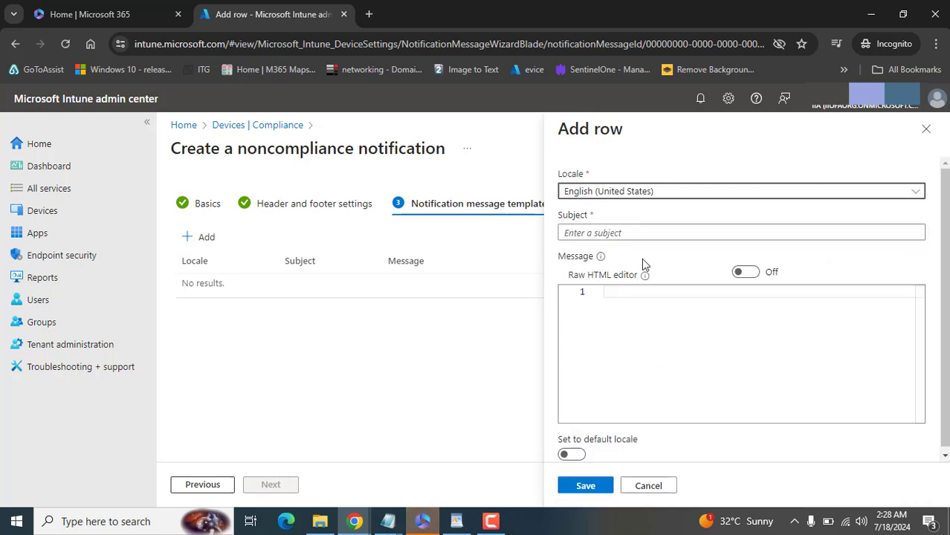
Step: Enter "Device Non-Compliance Notification" as the subject of the message template
{"action": "left_click", "coordinate": [629, 232]}
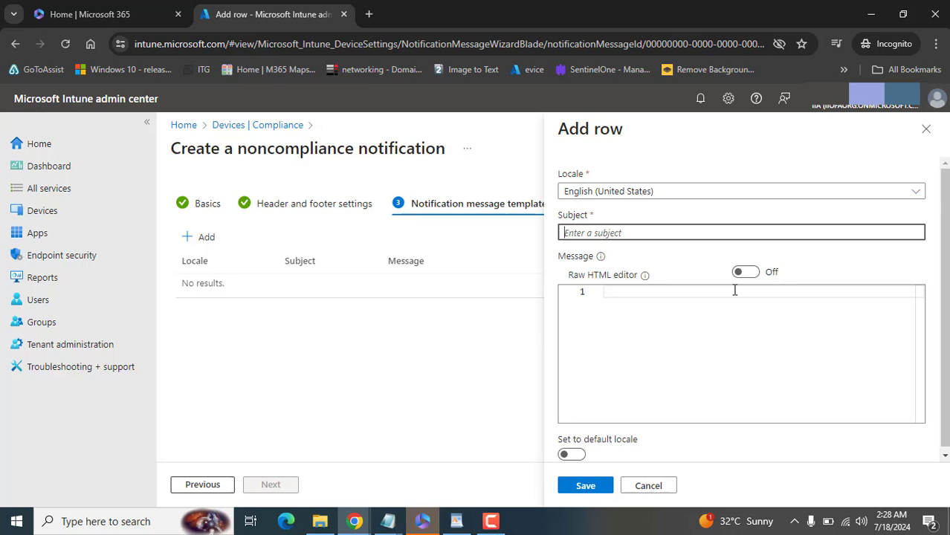
{"action": "type", "text": "Device Compliance S"}
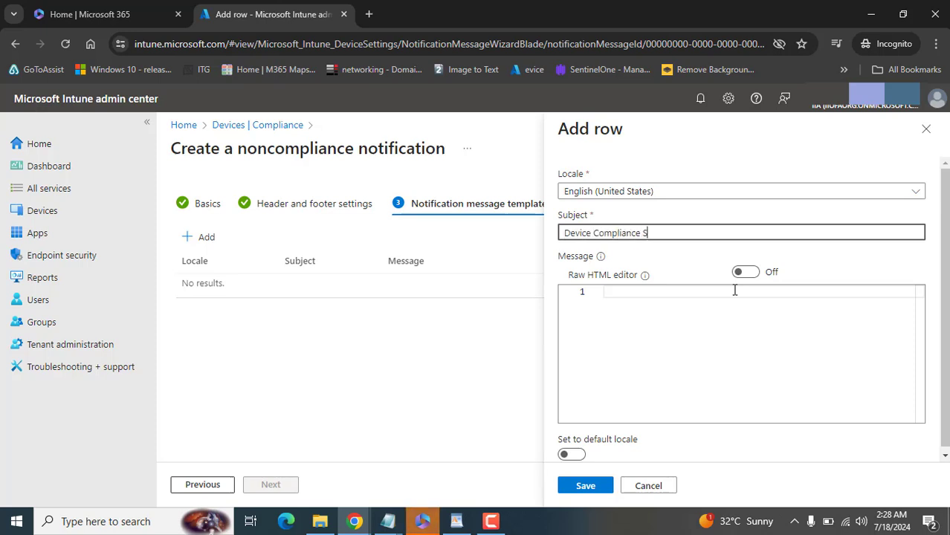
{"action": "type", "text": "tatus Notification"}
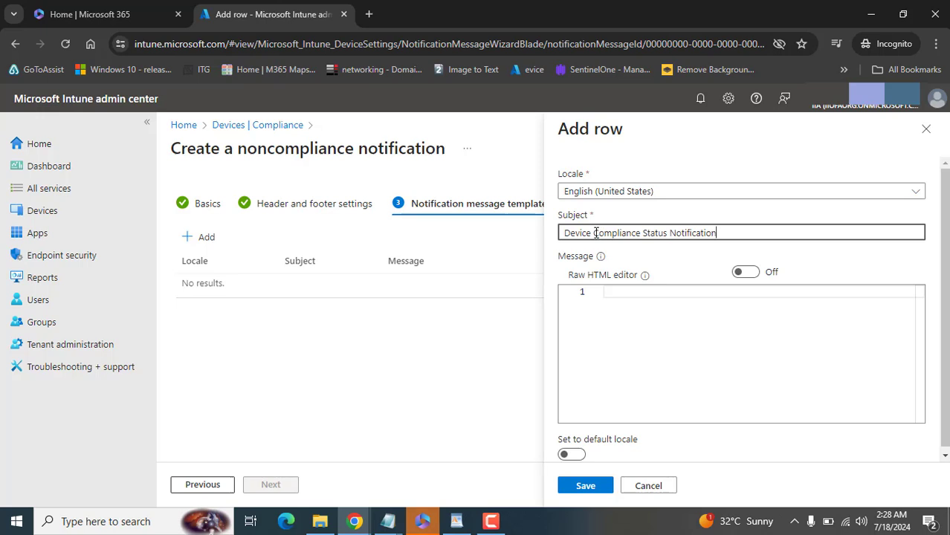
{"action": "type", "text": "non-"}
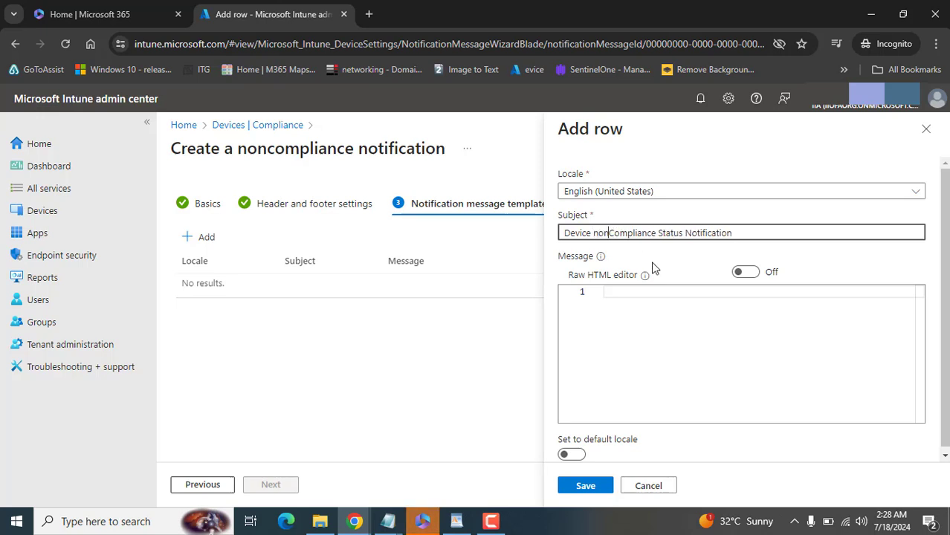
{"action": "left_click", "coordinate": [600, 234]}
{"action": "key", "text": "BackSpace"}
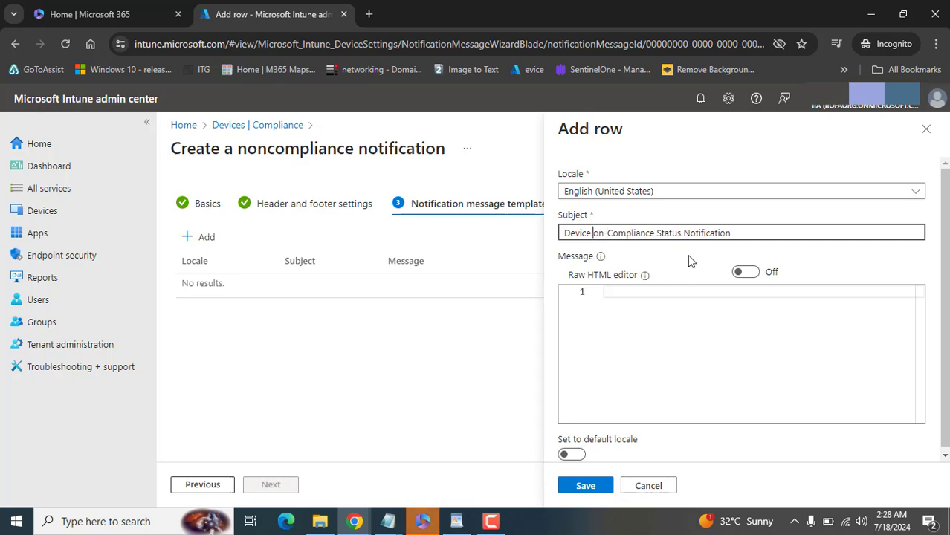
{"action": "type", "text": "N"}
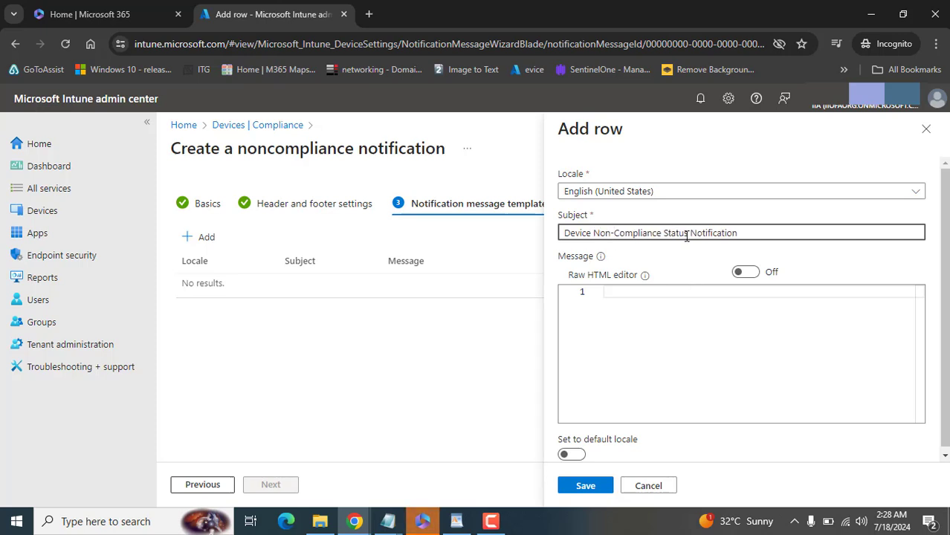
{"action": "left_click_drag", "start_coordinate": [689, 236], "coordinate": [664, 236]}
{"action": "key", "text": "BackSpace"}
{"action": "key", "text": "BackSpace"}
Step: Paste the prepared urgent-action text into the message and start new lines at "Thank you" and "Please address"
{"action": "left_click", "coordinate": [642, 291]}
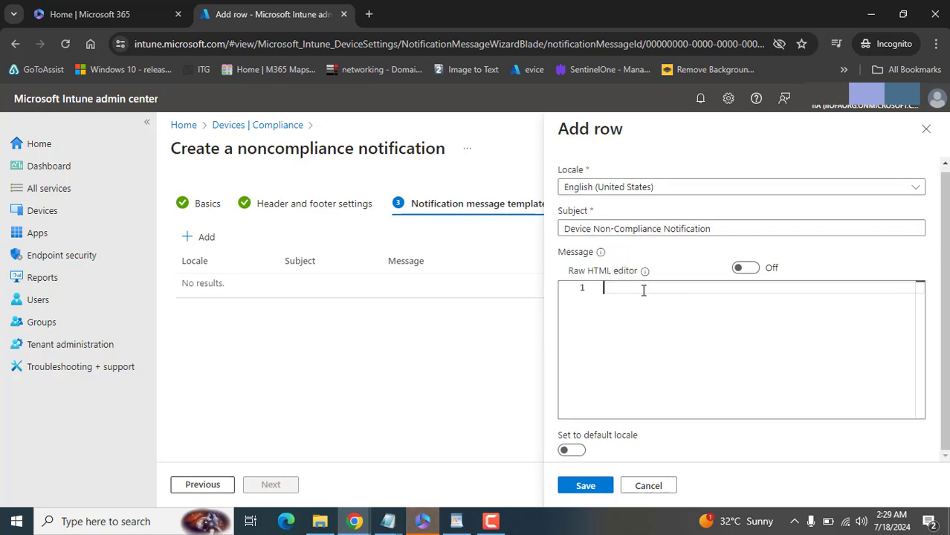
{"action": "key", "text": "ctrl+v"}
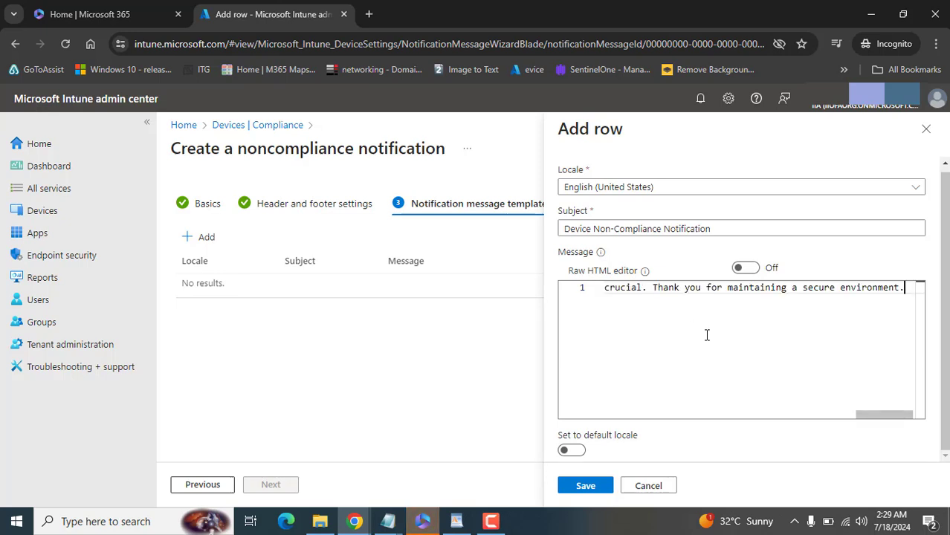
{"action": "key", "text": "Right"}
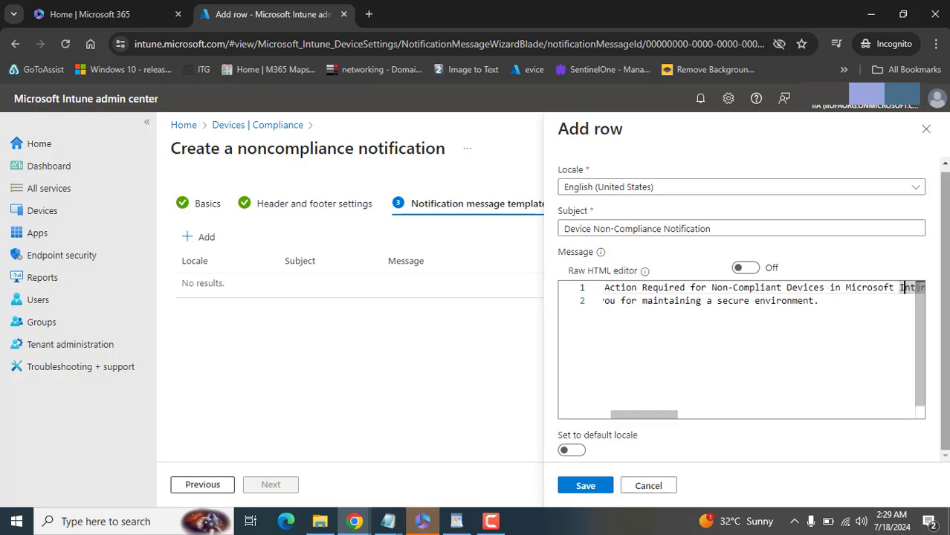
{"action": "key", "text": "Right"}
{"action": "key", "text": "Right"}
{"action": "key", "text": "Right"}
{"action": "key", "text": "Right"}
{"action": "key", "text": "Right"}
{"action": "key", "text": "Right"}
{"action": "key", "text": "Right"}
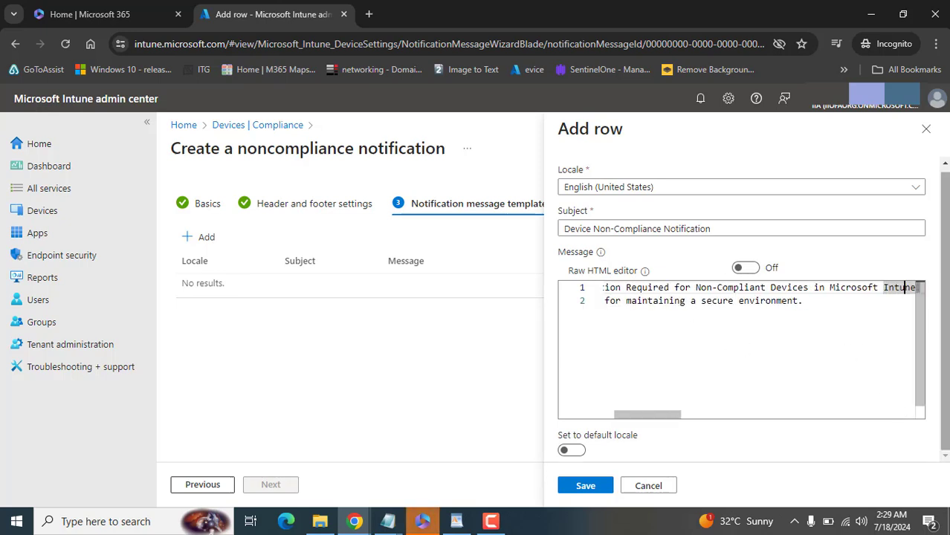
{"action": "key", "text": "Return"}
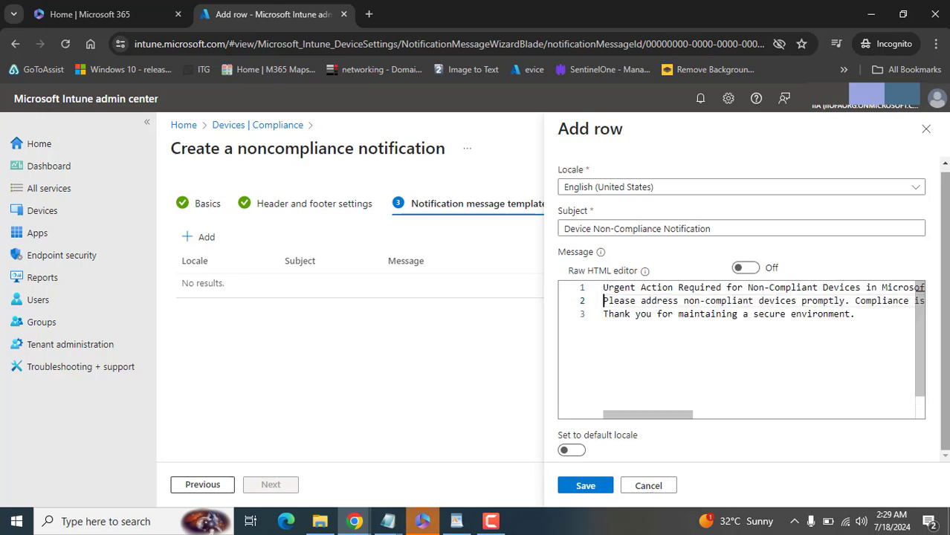
Step: Break the message after "Please address non-compliant devices promptly." so "Compliance issues pose security risks." starts a new line
{"action": "key", "text": "Right"}
{"action": "key", "text": "Right"}
{"action": "key", "text": "Right"}
{"action": "key", "text": "Right"}
{"action": "key", "text": "Right"}
{"action": "key", "text": "Right"}
{"action": "key", "text": "Right"}
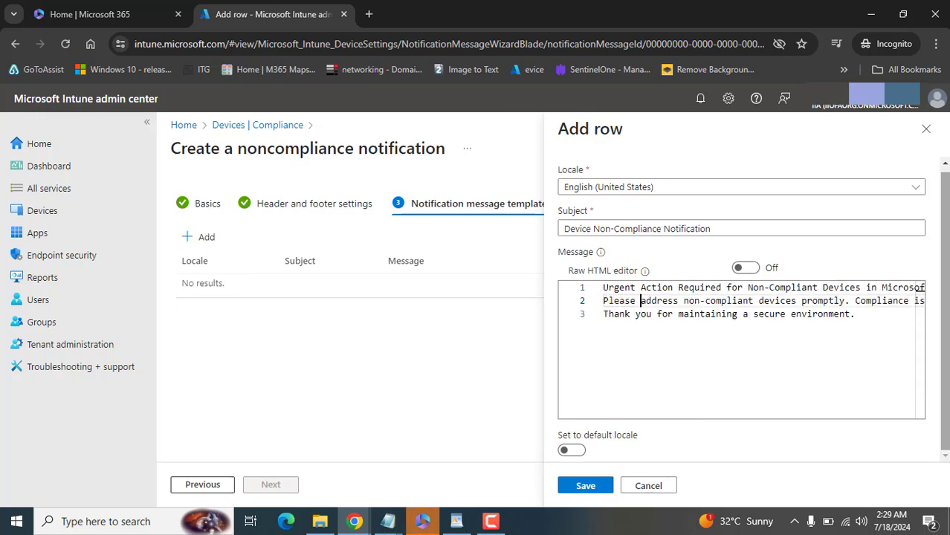
{"action": "key", "text": "Right"}
{"action": "key", "text": "Right"}
{"action": "key", "text": "Right"}
{"action": "key", "text": "Right"}
{"action": "key", "text": "Right"}
{"action": "key", "text": "Right"}
{"action": "key", "text": "Right"}
{"action": "key", "text": "Right"}
{"action": "key", "text": "Right"}
{"action": "key", "text": "Right"}
{"action": "key", "text": "Right"}
{"action": "key", "text": "Right"}
{"action": "key", "text": "Right"}
{"action": "key", "text": "Right"}
{"action": "key", "text": "Right"}
{"action": "key", "text": "Right"}
{"action": "key", "text": "Right"}
{"action": "key", "text": "Right"}
{"action": "key", "text": "Right"}
{"action": "key", "text": "Right"}
{"action": "key", "text": "Return"}
Step: Break the message after "Compliance issues pose security risks." so "Review and remediate device compliance status." starts a new line
{"action": "key", "text": "Right"}
{"action": "key", "text": "Right"}
{"action": "key", "text": "Right"}
{"action": "key", "text": "Right"}
{"action": "key", "text": "Right"}
{"action": "key", "text": "Right"}
{"action": "key", "text": "Right"}
{"action": "key", "text": "Right"}
{"action": "key", "text": "Right"}
{"action": "key", "text": "Right"}
{"action": "key", "text": "Right"}
{"action": "key", "text": "Right"}
{"action": "key", "text": "Right"}
{"action": "key", "text": "Right"}
{"action": "key", "text": "Right"}
{"action": "key", "text": "Right"}
{"action": "key", "text": "Right"}
{"action": "key", "text": "Right"}
{"action": "key", "text": "Right"}
{"action": "key", "text": "Right"}
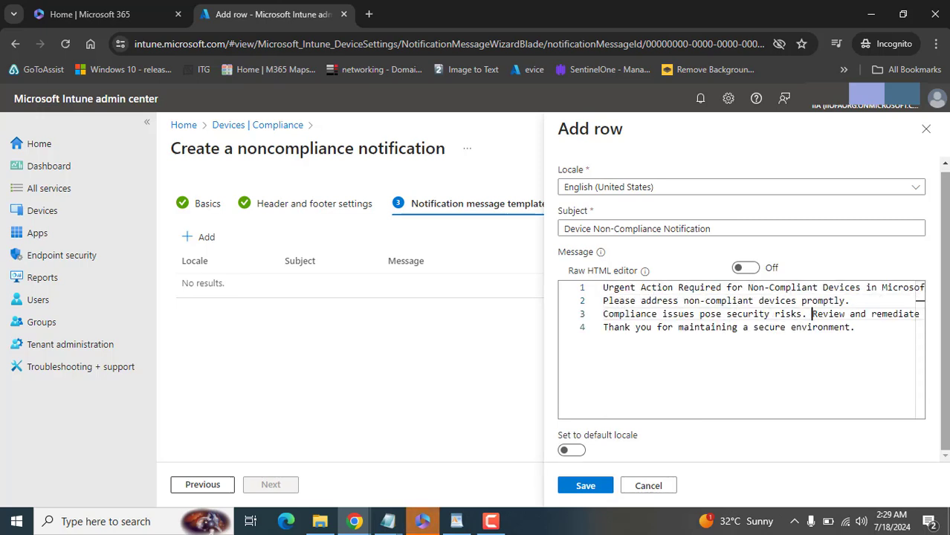
{"action": "key", "text": "Return"}
Step: Start a new message line at "Protect data and network security.", right after the sentence on reviewing device compliance status
{"action": "key", "text": "Right"}
{"action": "key", "text": "Right"}
{"action": "key", "text": "Right"}
{"action": "key", "text": "Right"}
{"action": "key", "text": "Right"}
{"action": "key", "text": "Right"}
{"action": "key", "text": "Right"}
{"action": "key", "text": "Right"}
{"action": "key", "text": "Right"}
{"action": "key", "text": "Right"}
{"action": "key", "text": "Right"}
{"action": "key", "text": "Right"}
{"action": "key", "text": "Right"}
{"action": "key", "text": "Right"}
{"action": "key", "text": "Right"}
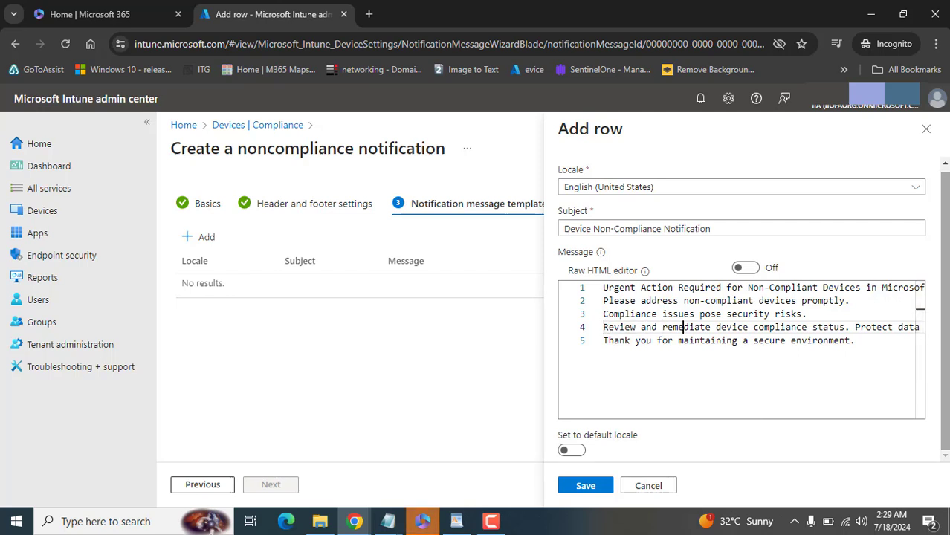
{"action": "key", "text": "Right"}
{"action": "key", "text": "Right"}
{"action": "key", "text": "Right"}
{"action": "key", "text": "Right"}
{"action": "key", "text": "Right"}
{"action": "key", "text": "Right"}
{"action": "key", "text": "Right"}
{"action": "key", "text": "Right"}
{"action": "key", "text": "Right"}
{"action": "key", "text": "Right"}
{"action": "key", "text": "Right"}
{"action": "key", "text": "Right"}
{"action": "key", "text": "Right"}
{"action": "key", "text": "Right"}
{"action": "key", "text": "Right"}
{"action": "key", "text": "Right"}
{"action": "key", "text": "Right"}
{"action": "key", "text": "Right"}
{"action": "key", "text": "Right"}
{"action": "key", "text": "Right"}
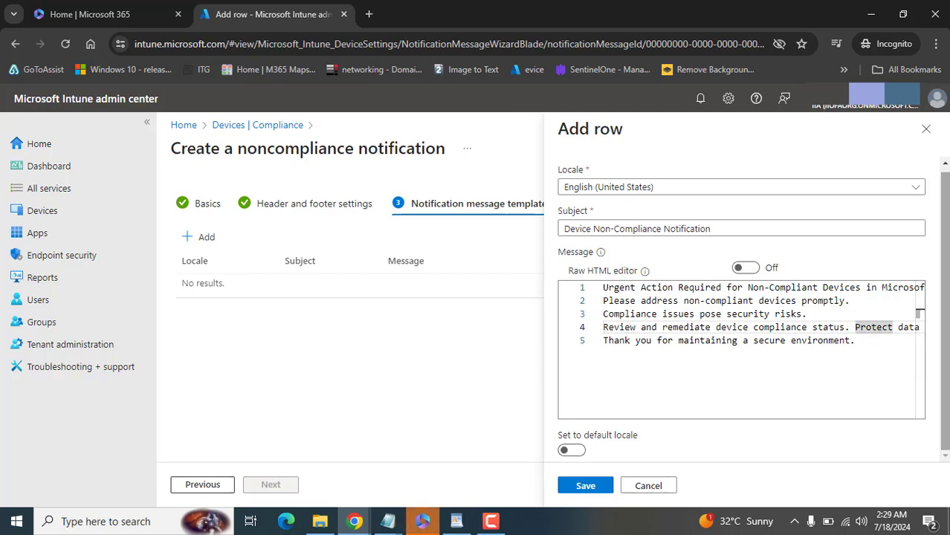
{"action": "key", "text": "Return"}
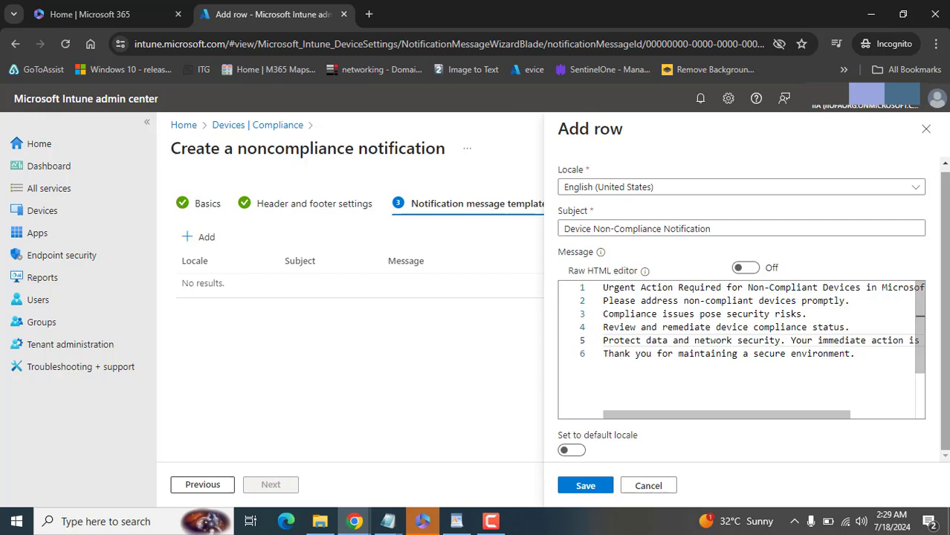
Step: Put "Your immediate action is crucial." on its own line in the message
{"action": "key", "text": "Right"}
{"action": "key", "text": "Right"}
{"action": "key", "text": "Right"}
{"action": "key", "text": "Right"}
{"action": "key", "text": "Right"}
{"action": "key", "text": "Right"}
{"action": "key", "text": "Right"}
{"action": "key", "text": "Right"}
{"action": "key", "text": "Right"}
{"action": "key", "text": "Right"}
{"action": "key", "text": "Right"}
{"action": "key", "text": "Right"}
{"action": "key", "text": "Right"}
{"action": "key", "text": "Right"}
{"action": "key", "text": "Right"}
{"action": "key", "text": "Right"}
{"action": "key", "text": "Right"}
{"action": "key", "text": "Right"}
{"action": "key", "text": "Right"}
{"action": "key", "text": "Right"}
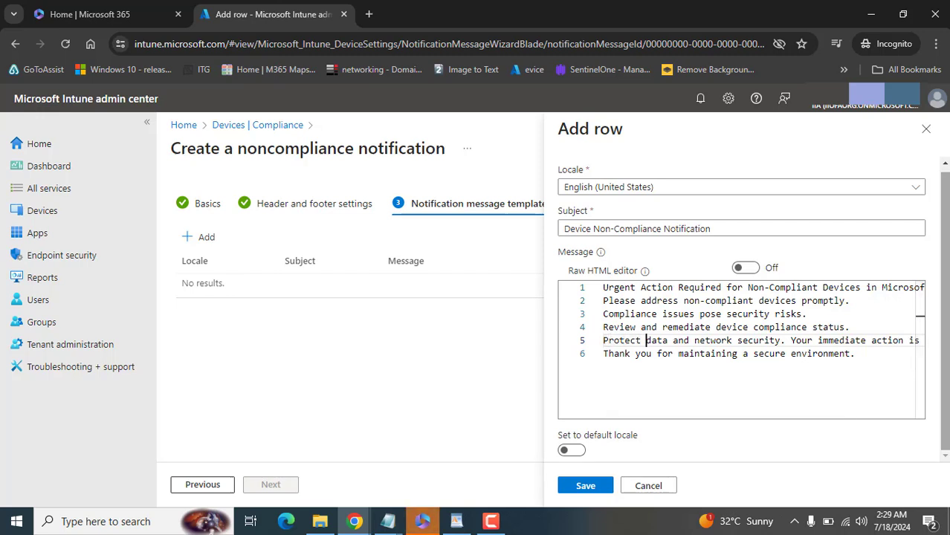
{"action": "key", "text": "Return"}
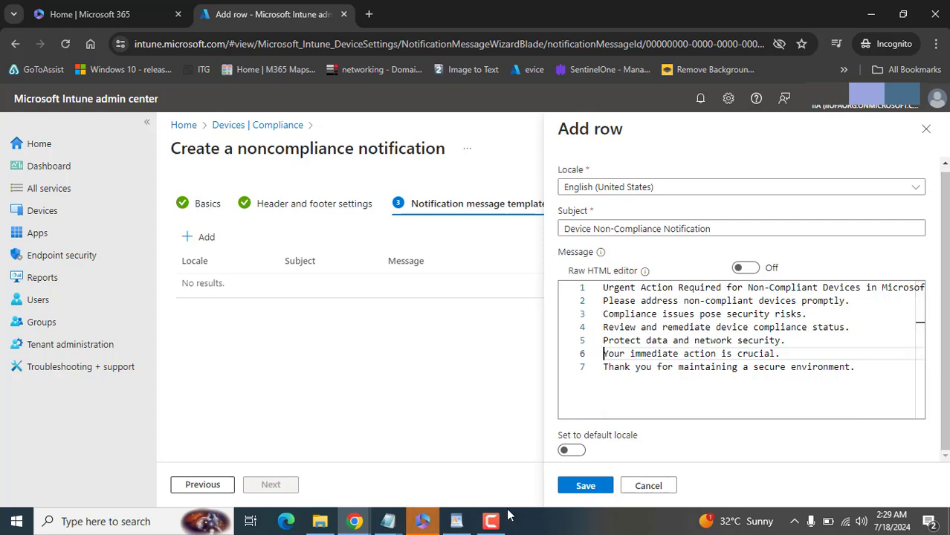
Step: Make English (United States) the default locale for this message template and save the row
{"action": "left_click", "coordinate": [790, 193]}
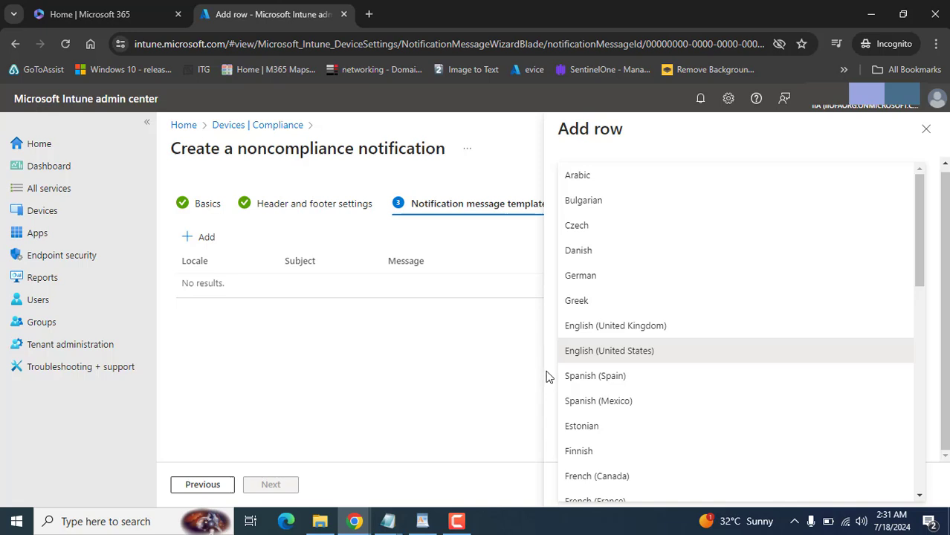
{"action": "left_click", "coordinate": [547, 377]}
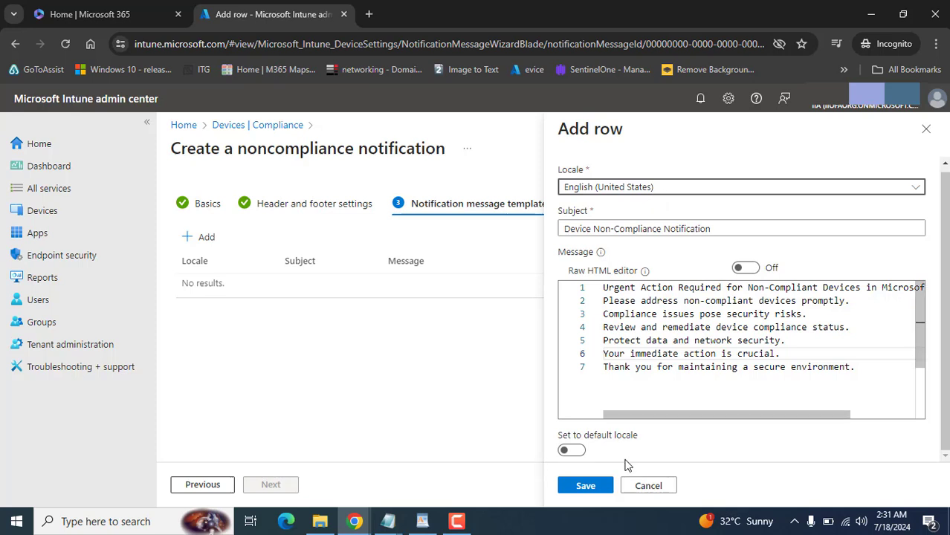
{"action": "left_click", "coordinate": [582, 453]}
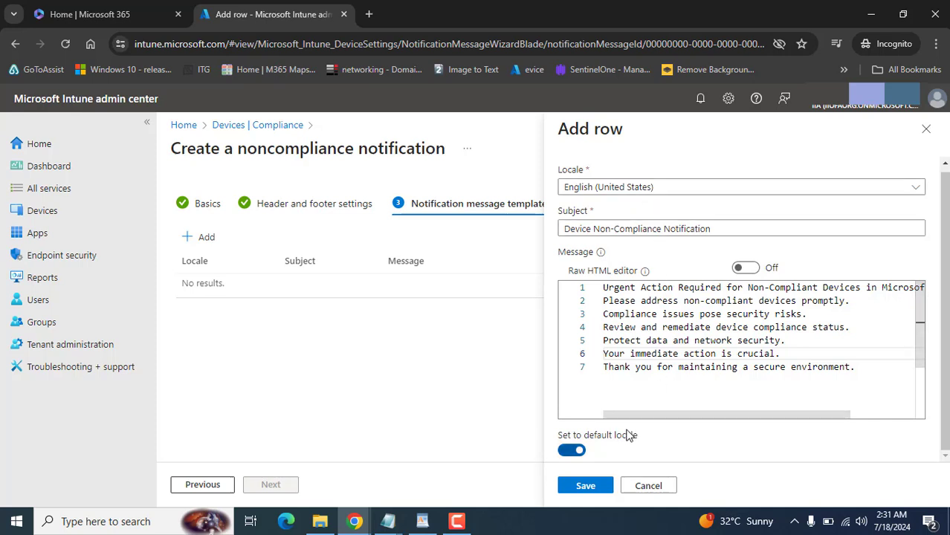
{"action": "left_click", "coordinate": [586, 486]}
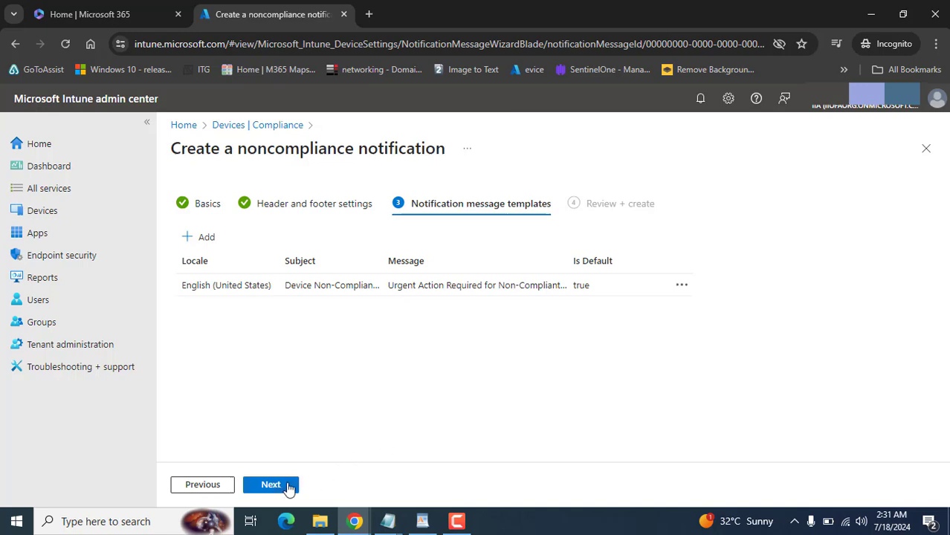
Step: Proceed to the review stage, check the summary of all settings, and create the noncompliance notification
{"action": "left_click", "coordinate": [285, 486]}
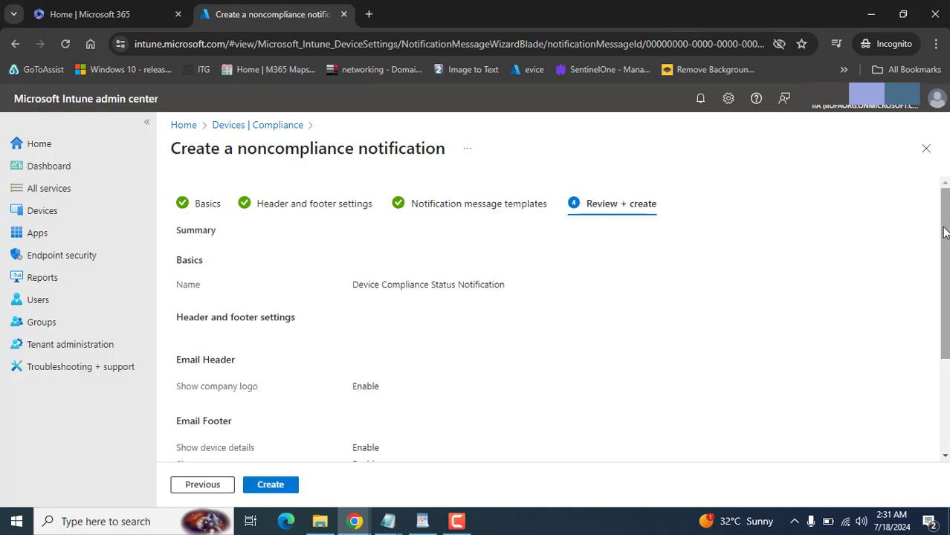
{"action": "left_click_drag", "start_coordinate": [943, 233], "coordinate": [926, 392]}
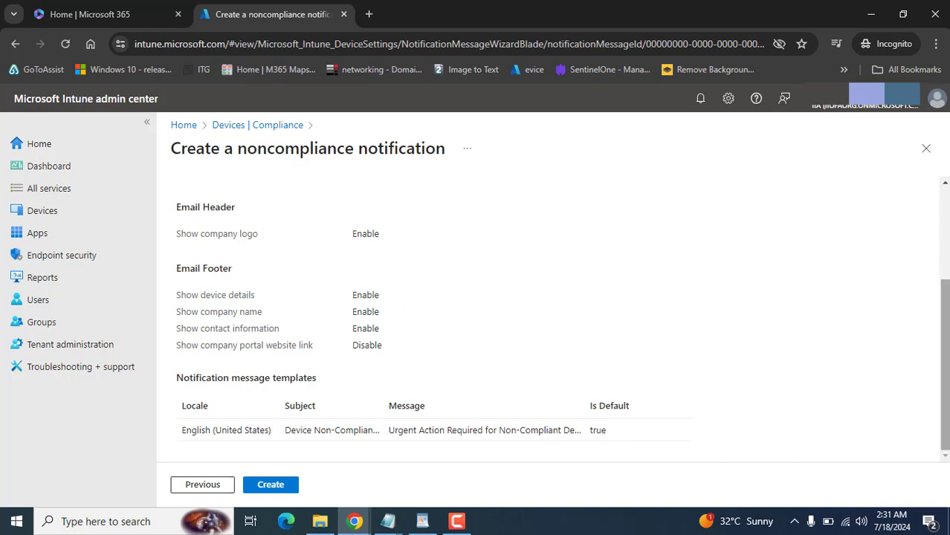
{"action": "left_click_drag", "start_coordinate": [946, 371], "coordinate": [924, 191]}
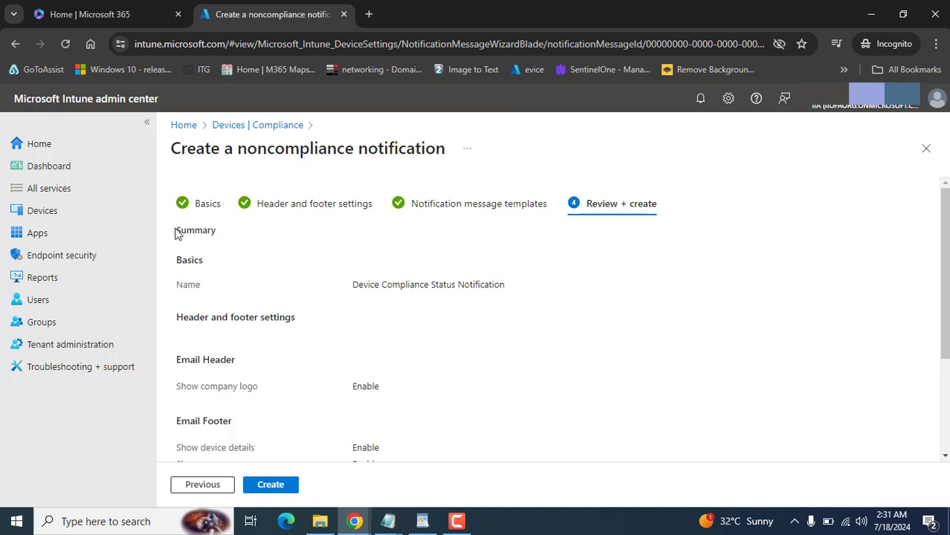
{"action": "left_click_drag", "start_coordinate": [175, 229], "coordinate": [574, 457]}
{"action": "left_click", "coordinate": [827, 356]}
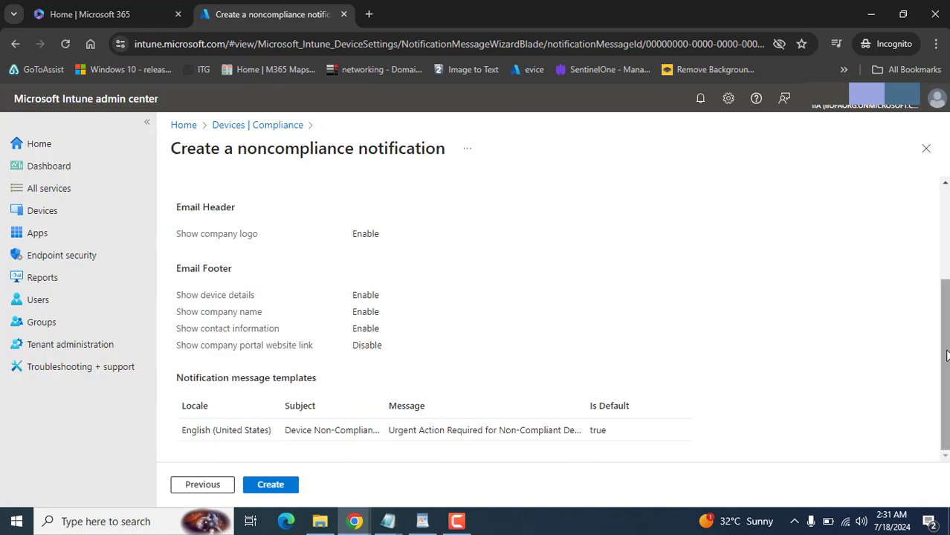
{"action": "left_click", "coordinate": [287, 486]}
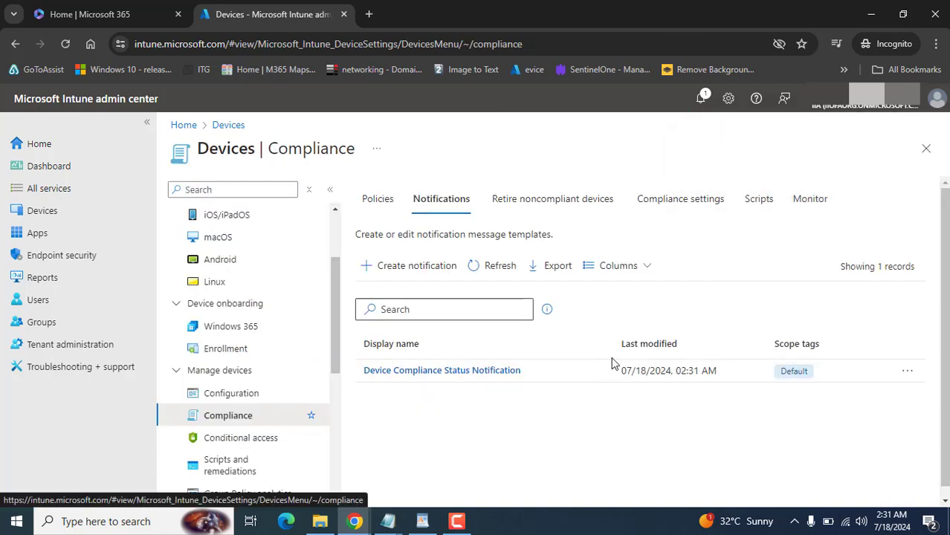
Step: Check the Device Compliance Status Notification entry in the notifications list and look at the compliance policies list
{"action": "left_click", "coordinate": [459, 522]}
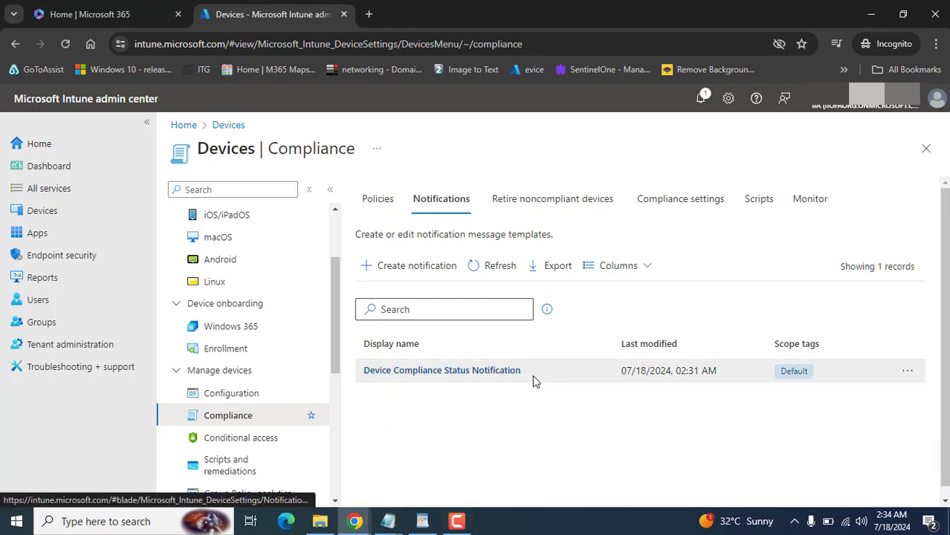
{"action": "left_click_drag", "start_coordinate": [518, 374], "coordinate": [364, 371]}
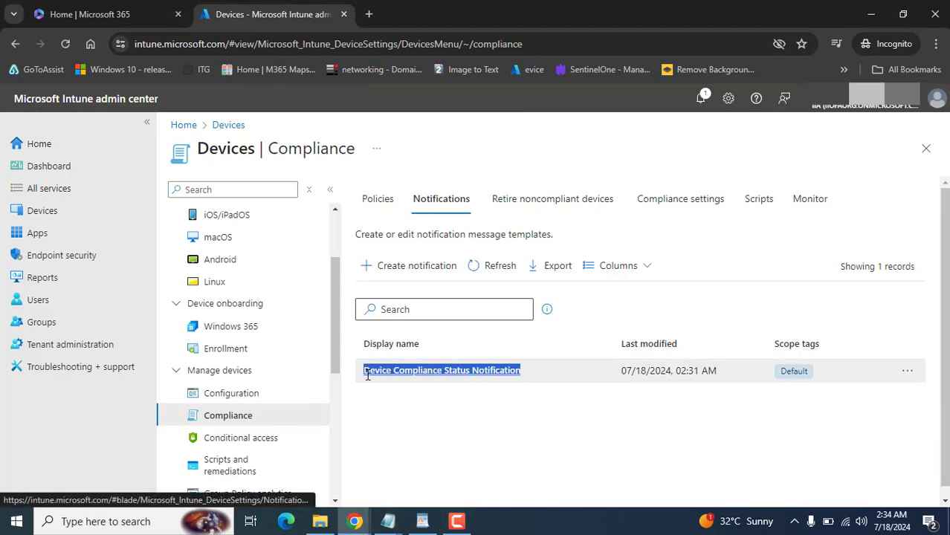
{"action": "left_click", "coordinate": [408, 406]}
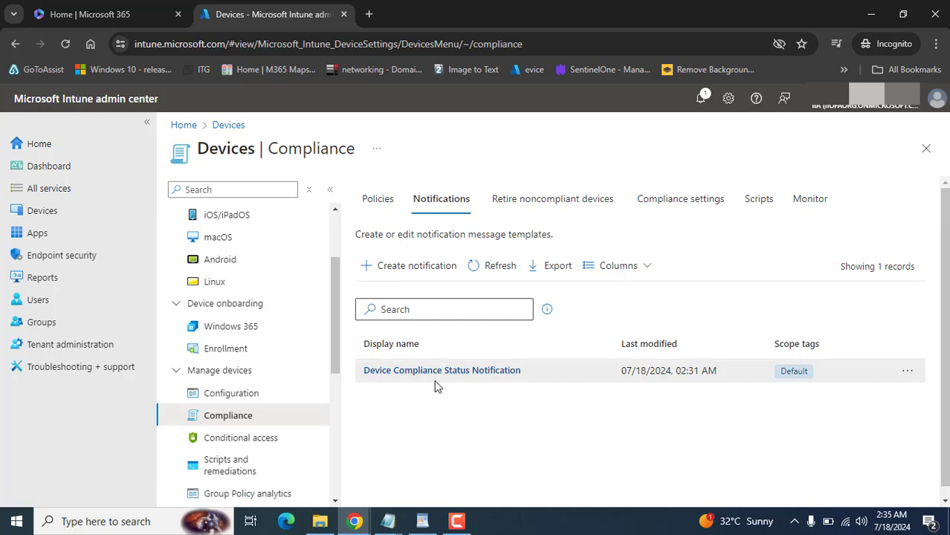
{"action": "left_click", "coordinate": [379, 202]}
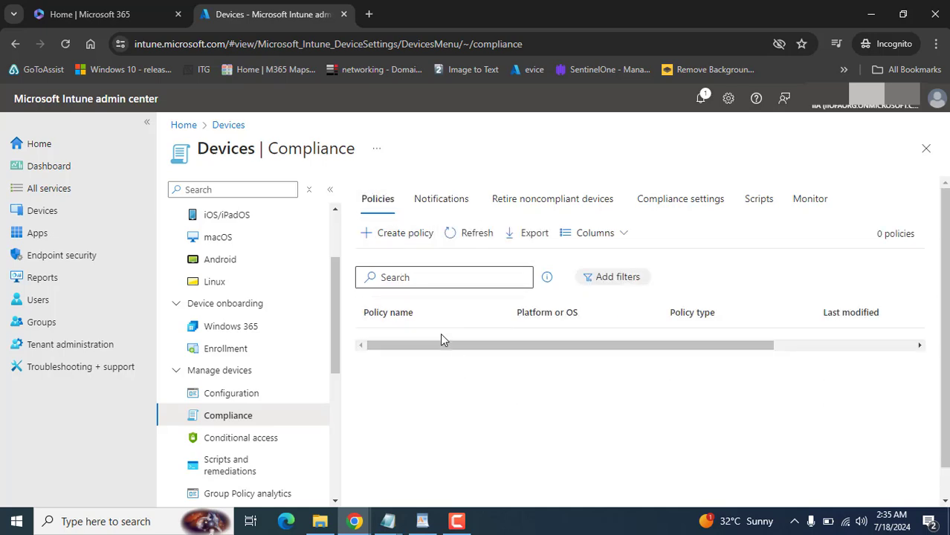
{"action": "left_click", "coordinate": [443, 205]}
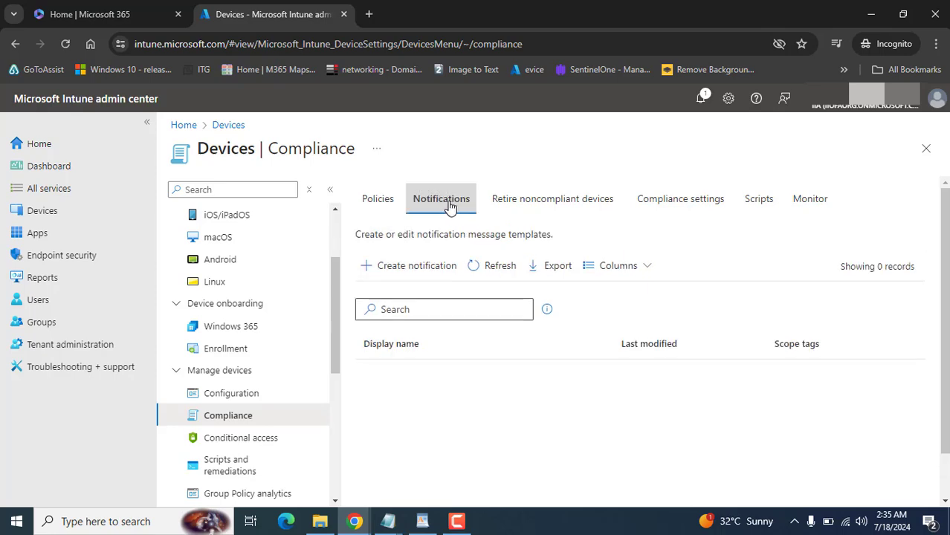
Step: Switch to the YouTube window and view the video "How to configure intune compliance policy for Windows devices"
{"action": "left_click", "coordinate": [870, 14]}
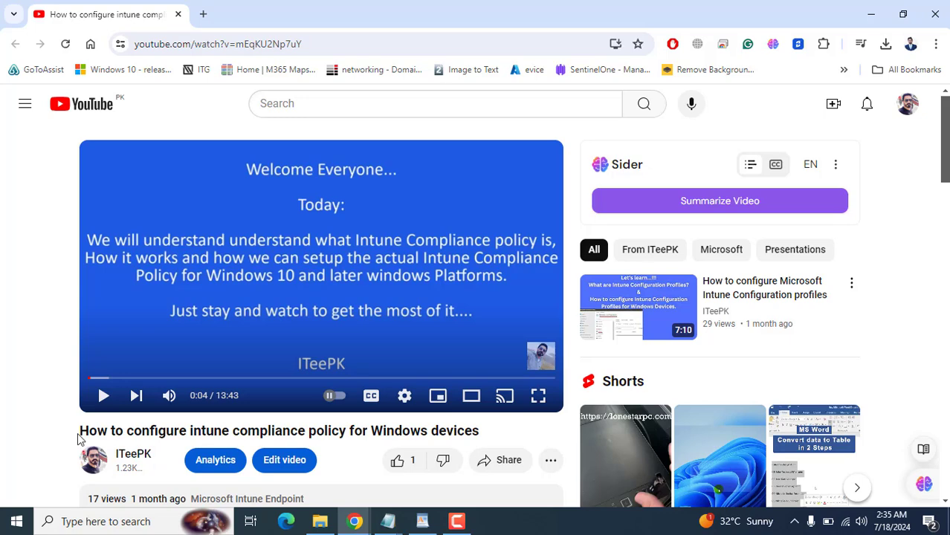
{"action": "left_click_drag", "start_coordinate": [80, 434], "coordinate": [505, 435]}
{"action": "left_click", "coordinate": [505, 435]}
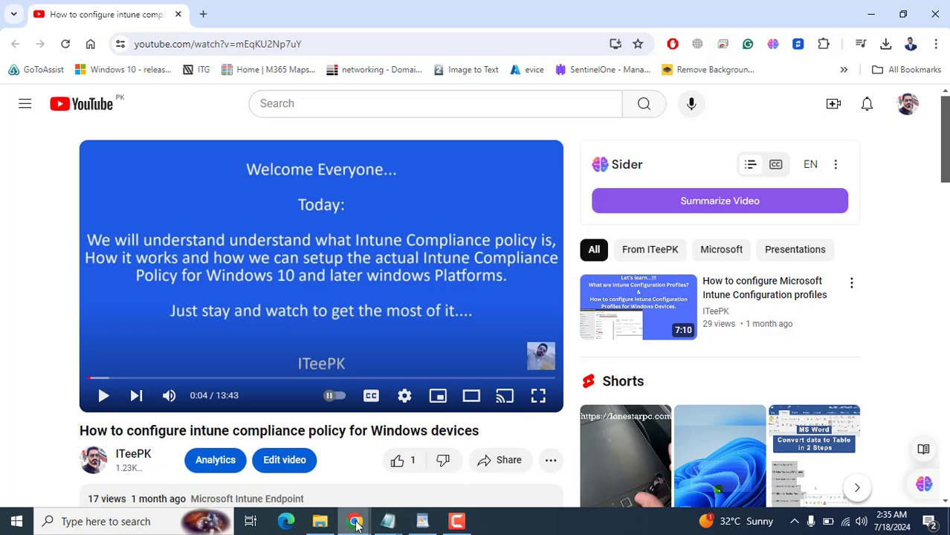
{"action": "mouse_move", "coordinate": [354, 520]}
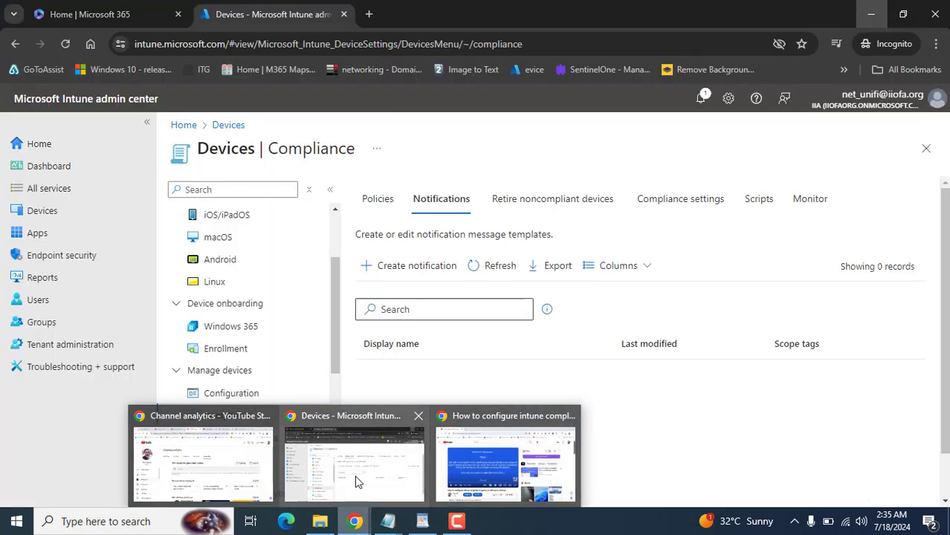
{"action": "left_click", "coordinate": [359, 476]}
{"action": "left_click", "coordinate": [871, 15]}
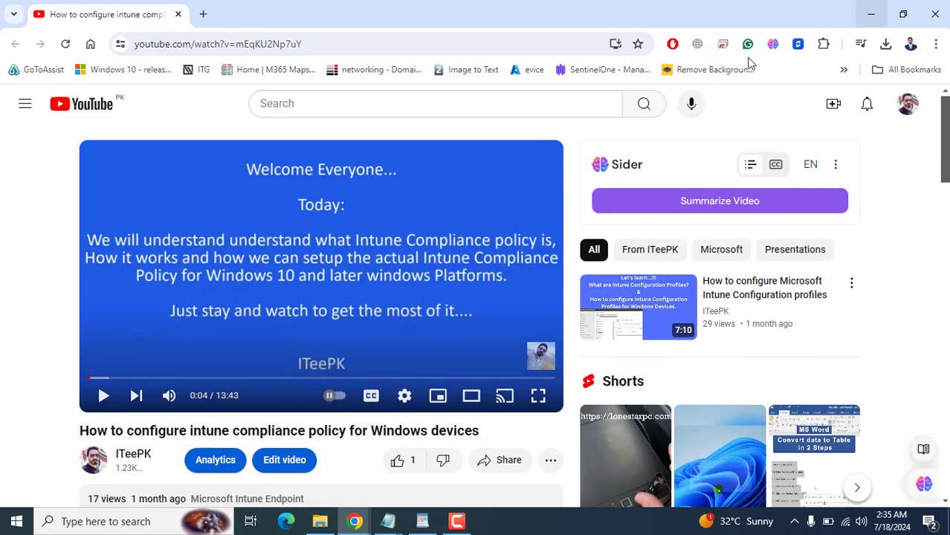